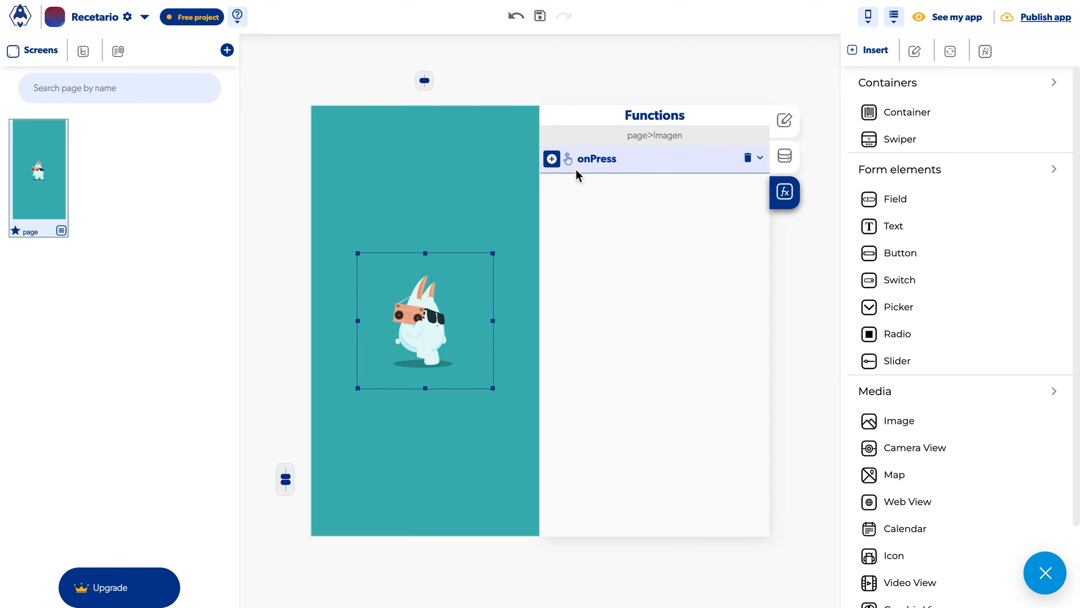
Step: Add a Modify control function to the image's onPress event and insert a text element below the image
{"action": "left_click", "coordinate": [551, 159]}
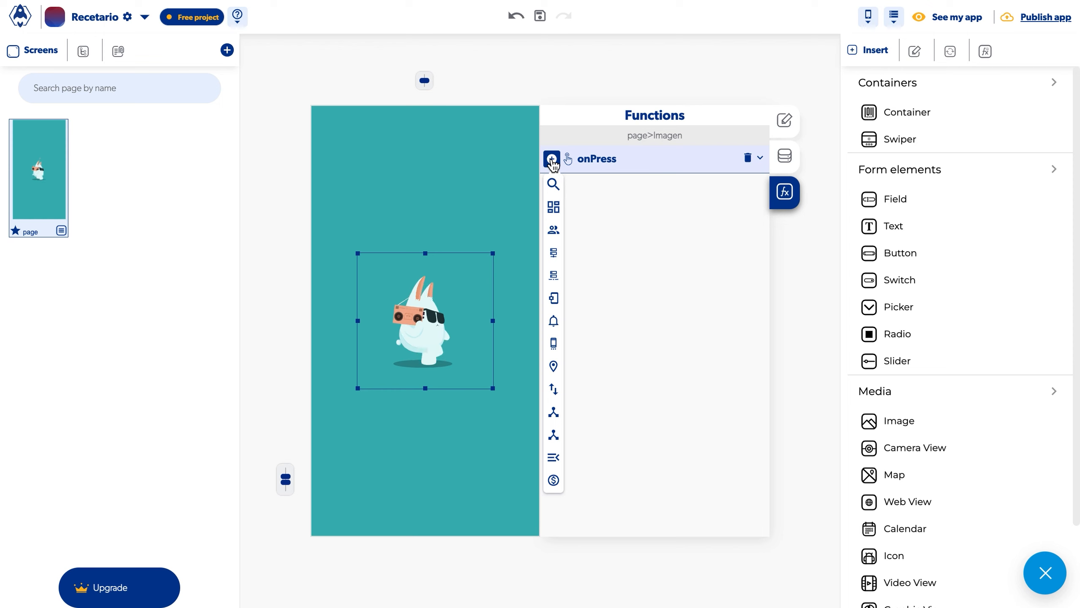
{"action": "left_click", "coordinate": [554, 206]}
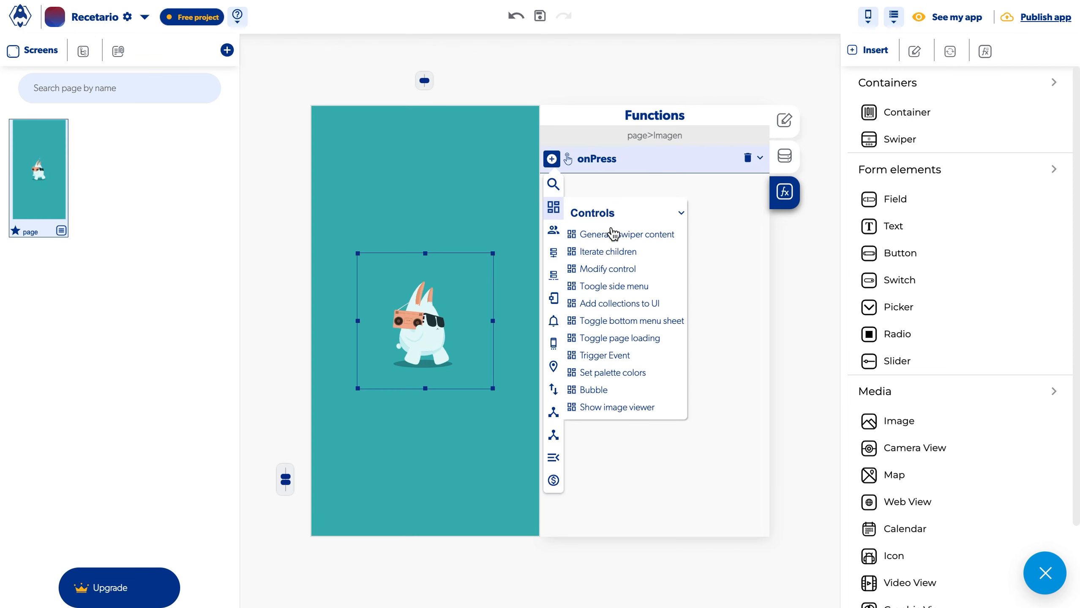
{"action": "left_click", "coordinate": [636, 269]}
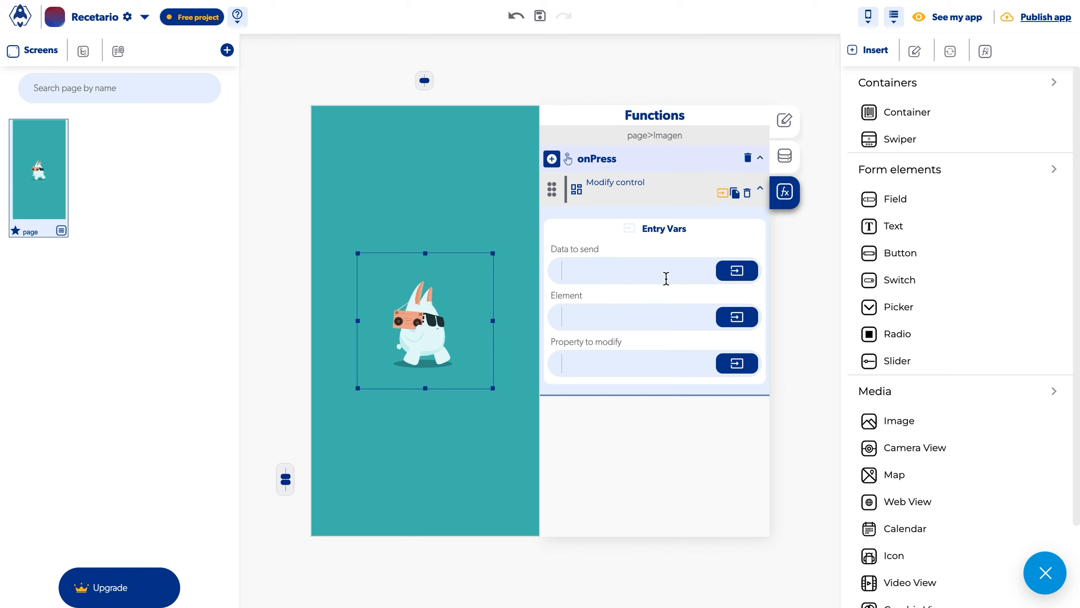
{"action": "left_click_drag", "start_coordinate": [893, 226], "coordinate": [407, 417]}
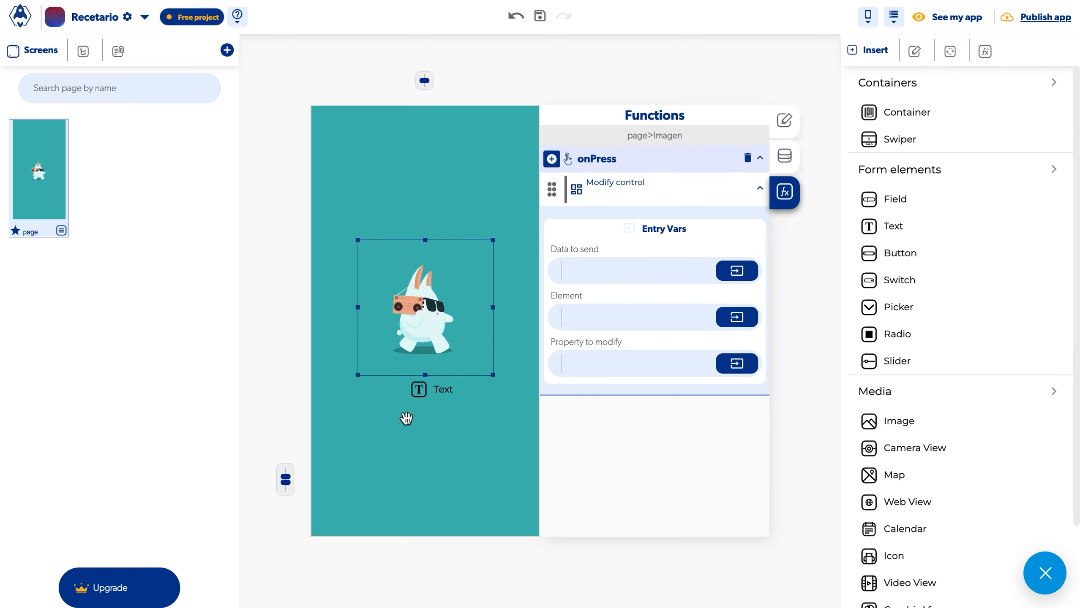
{"action": "left_click", "coordinate": [422, 326]}
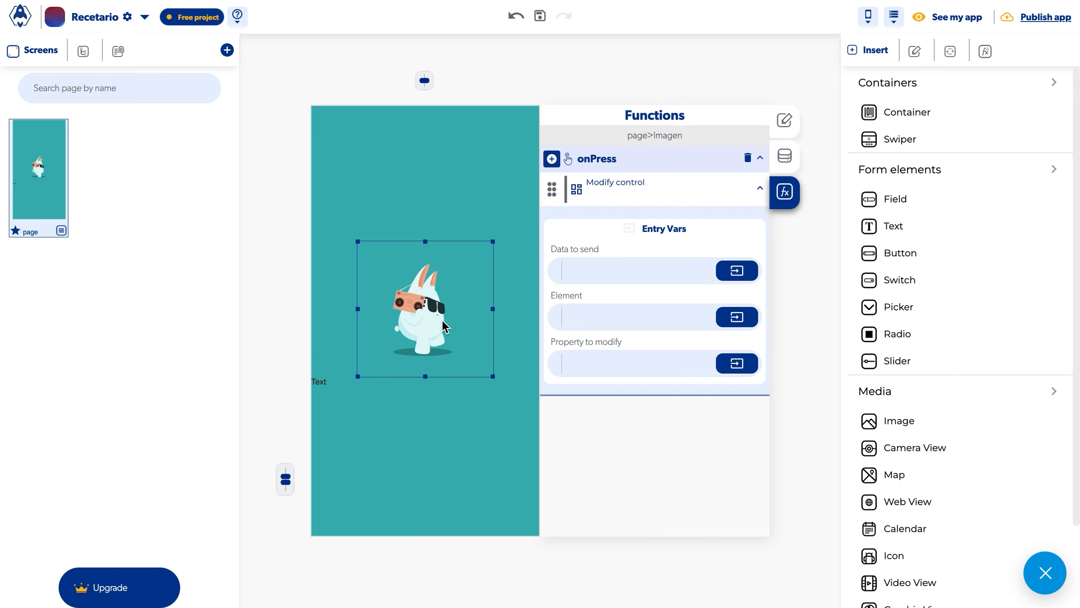
Step: Configure the Modify control function to send "hola mundo" to the textArea element's text property
{"action": "left_click", "coordinate": [627, 271]}
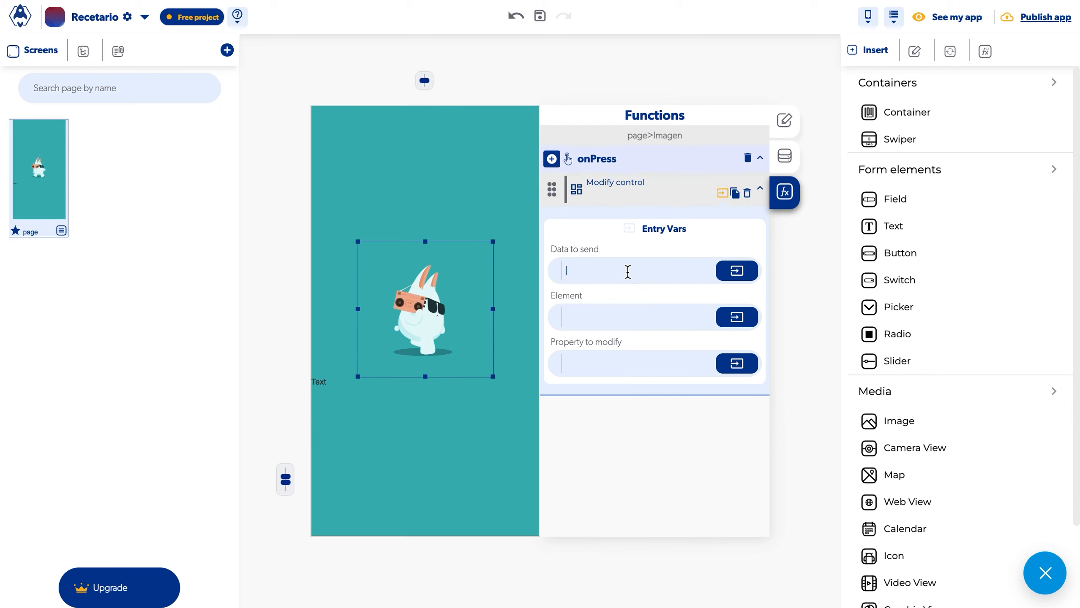
{"action": "type", "text": "hola mundo"}
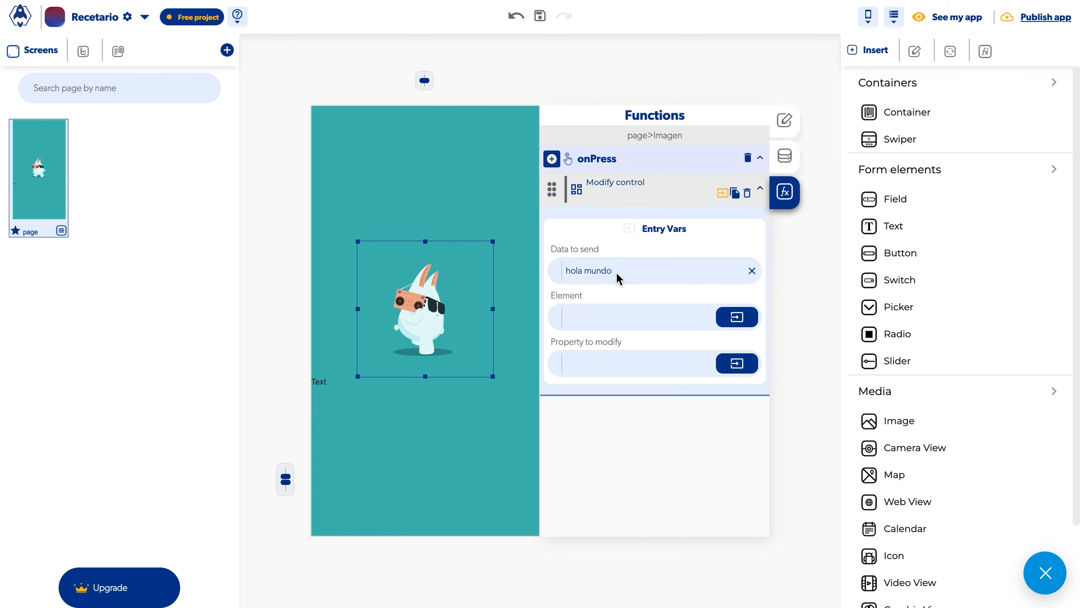
{"action": "left_click", "coordinate": [746, 321]}
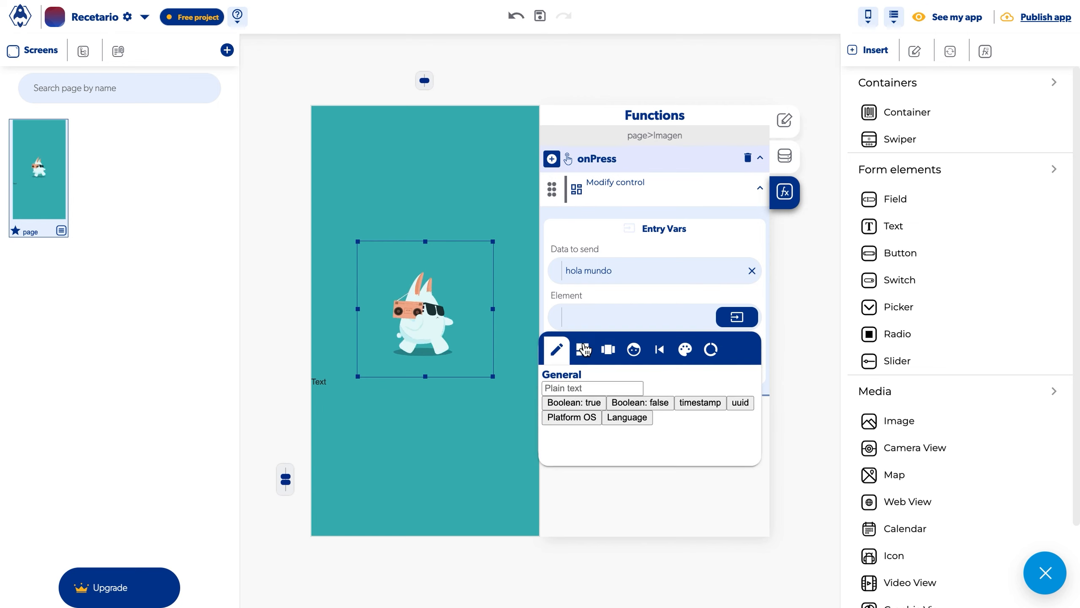
{"action": "left_click", "coordinate": [584, 349]}
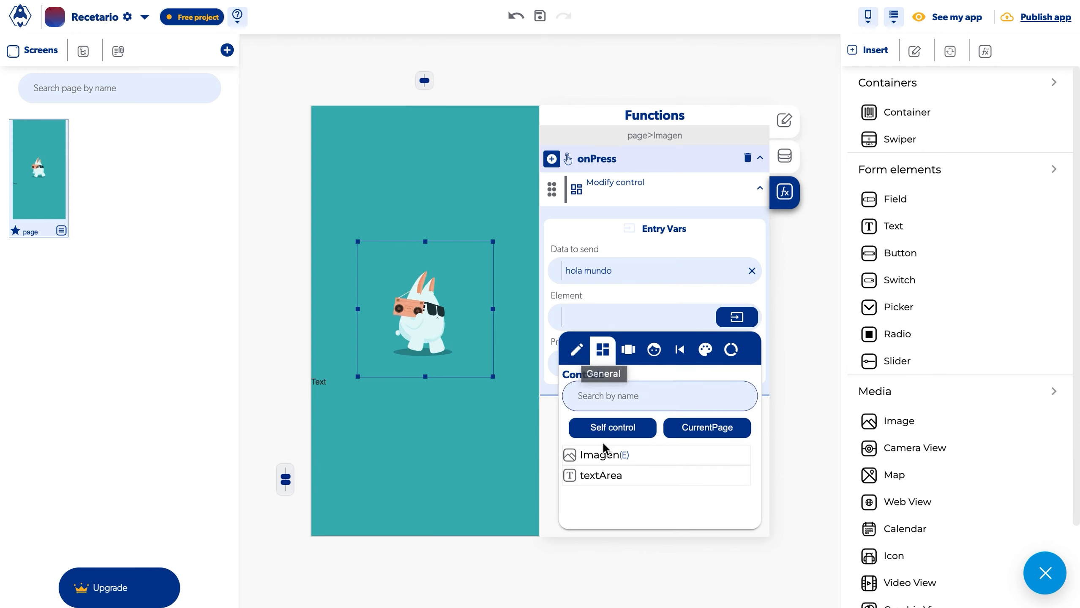
{"action": "left_click", "coordinate": [593, 474]}
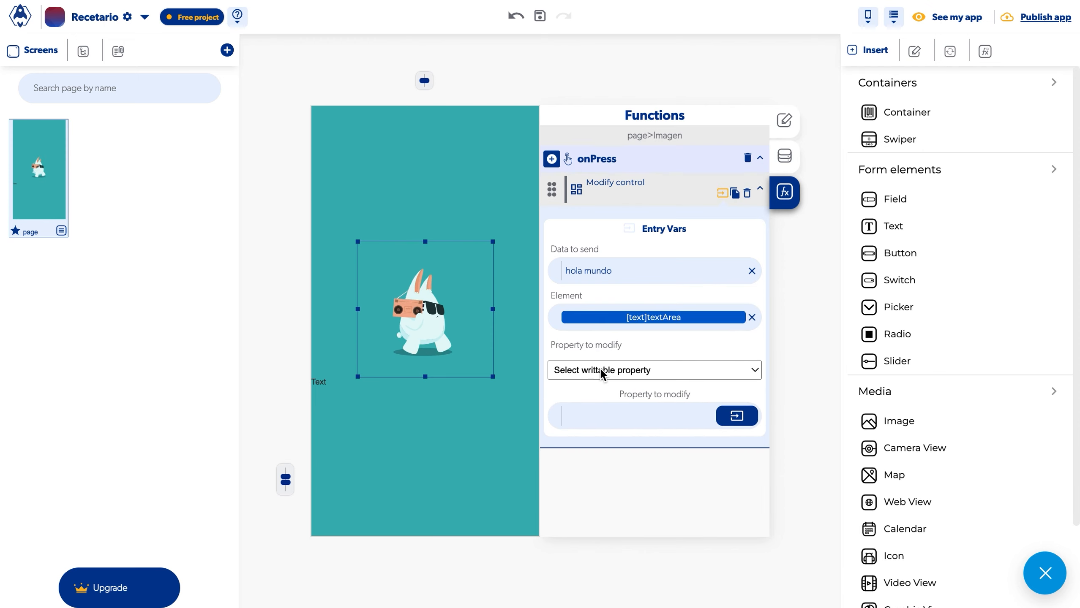
{"action": "left_click", "coordinate": [600, 369]}
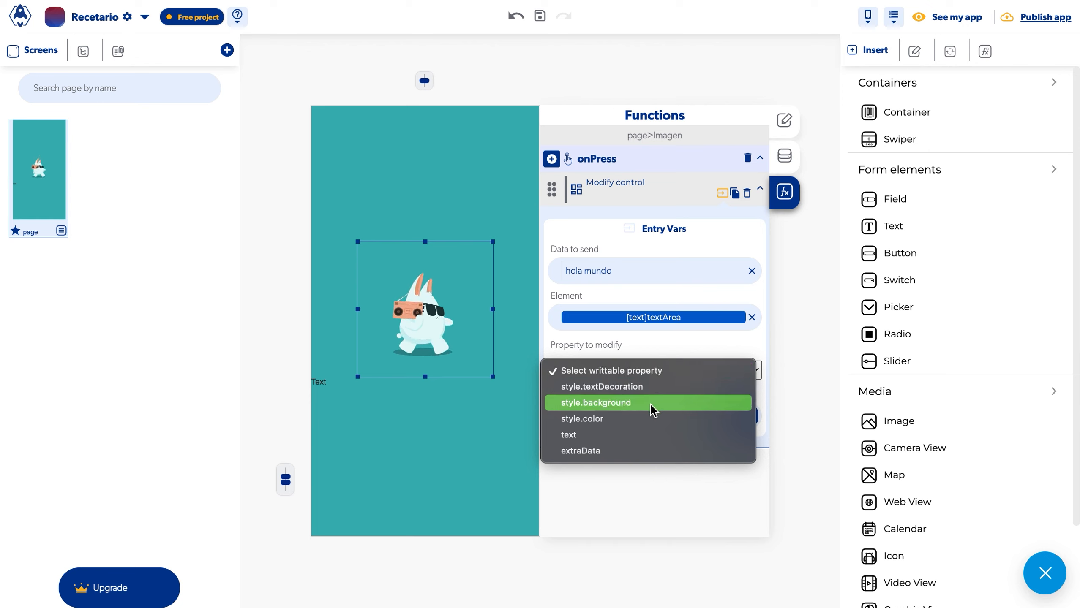
{"action": "left_click", "coordinate": [630, 438]}
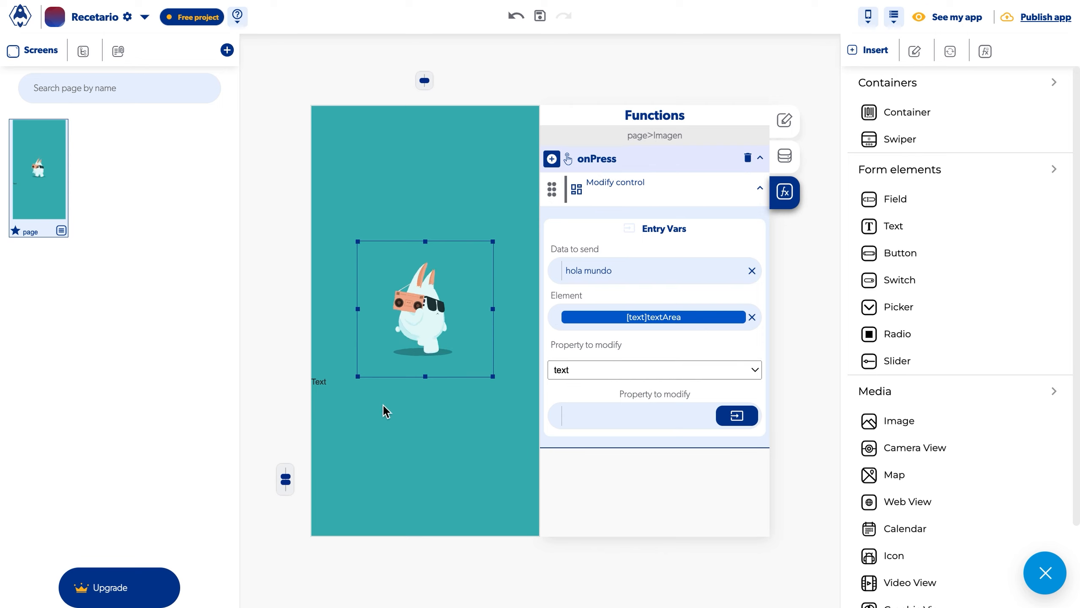
Step: Preview the app and trigger the rabbit image's onPress function to test it
{"action": "left_click", "coordinate": [948, 18]}
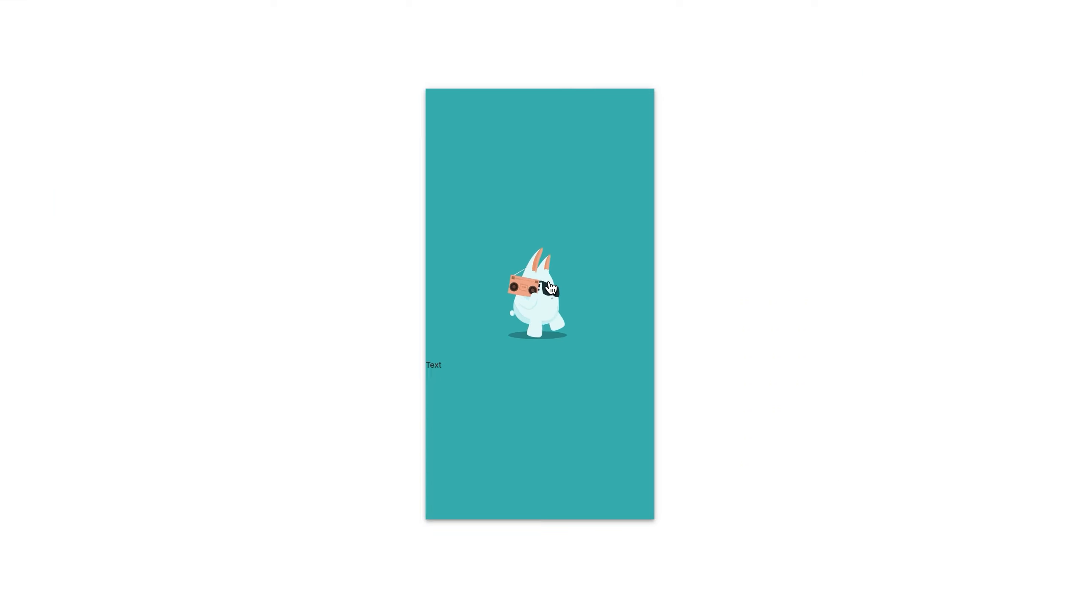
{"action": "left_click", "coordinate": [560, 297]}
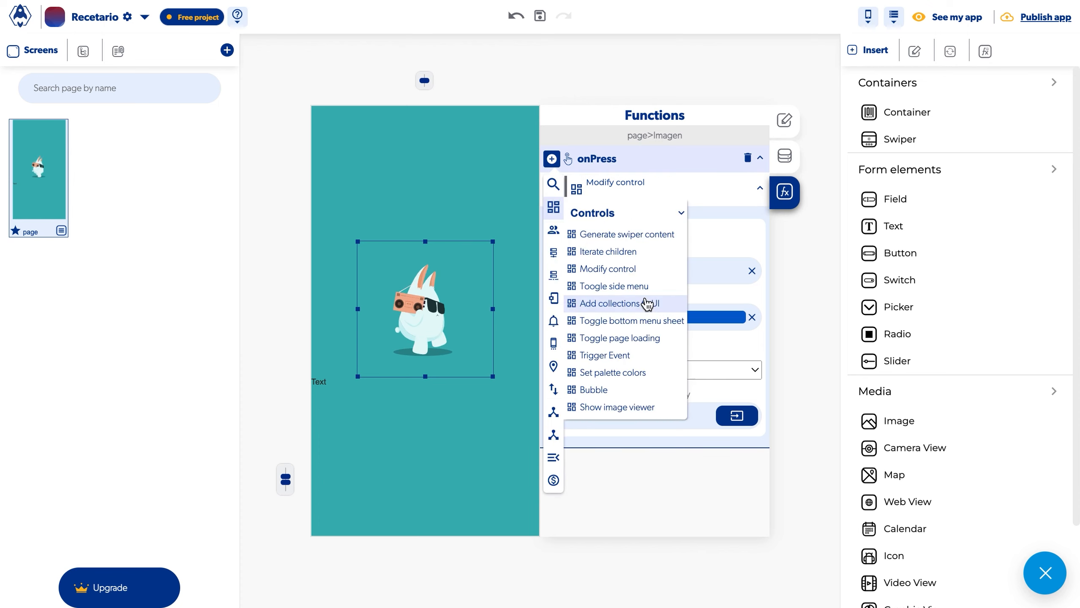
Step: Replace the Modify control function with Add collections to UI and review its list settings, list data and list items functions
{"action": "scroll", "coordinate": [698, 272], "scroll_direction": "down", "scroll_amount": 2}
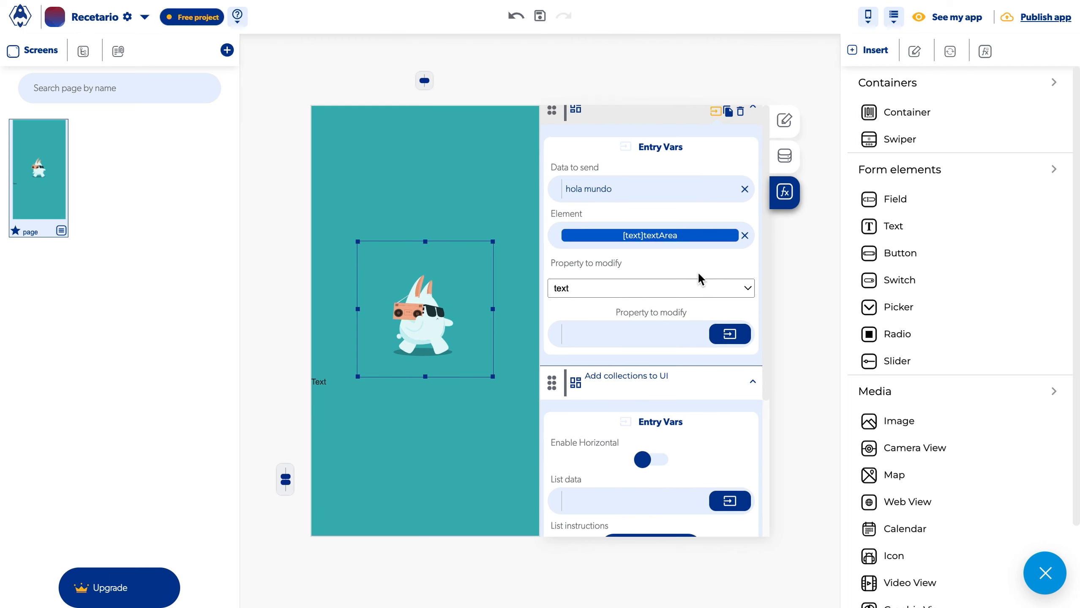
{"action": "left_click", "coordinate": [741, 113]}
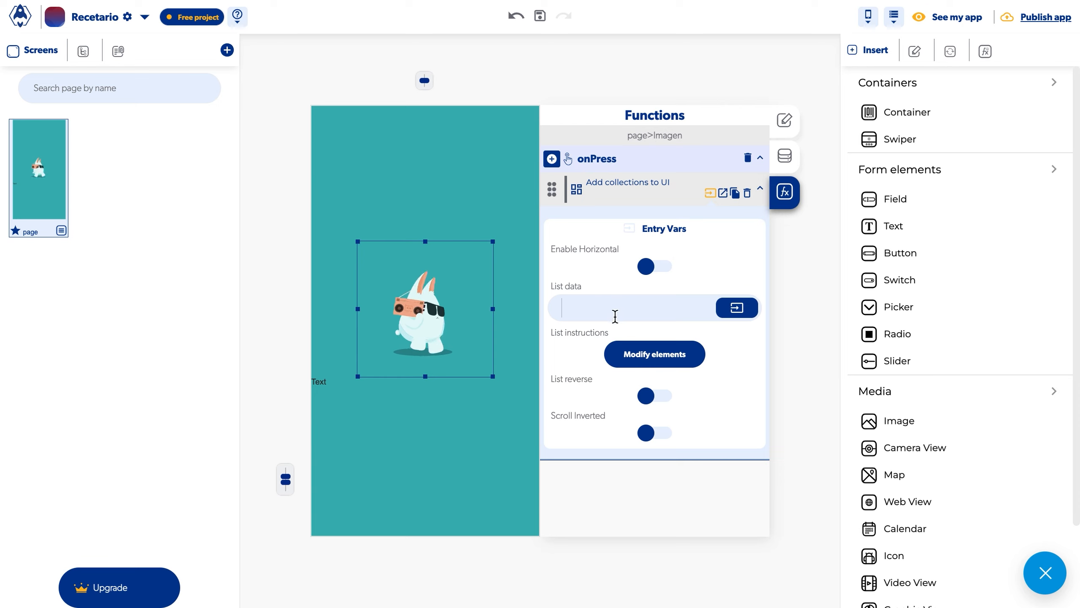
{"action": "left_click", "coordinate": [660, 358]}
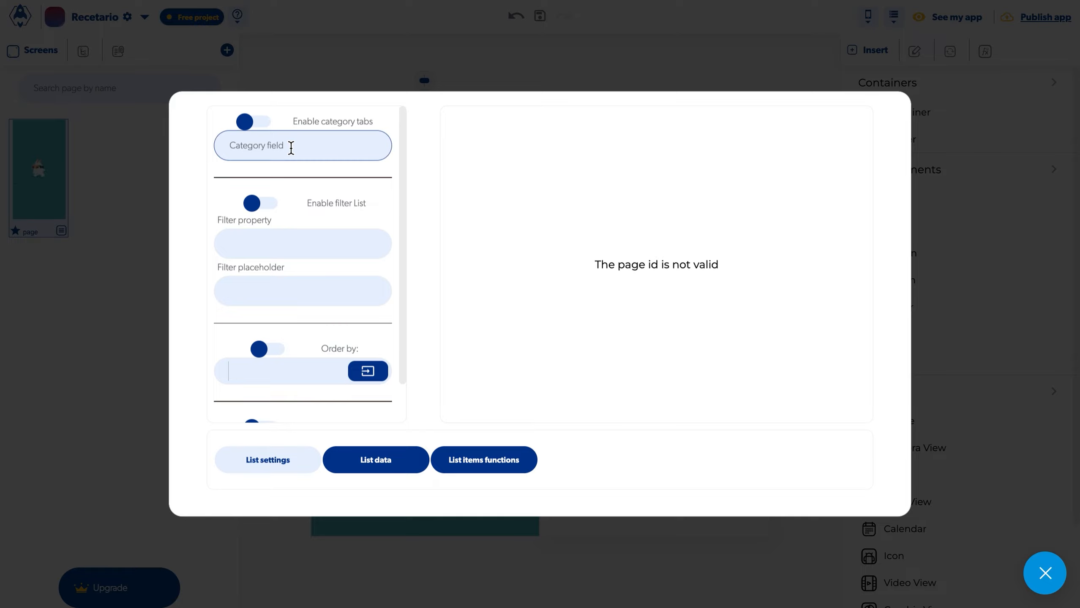
{"action": "scroll", "coordinate": [334, 164], "scroll_direction": "down", "scroll_amount": 1}
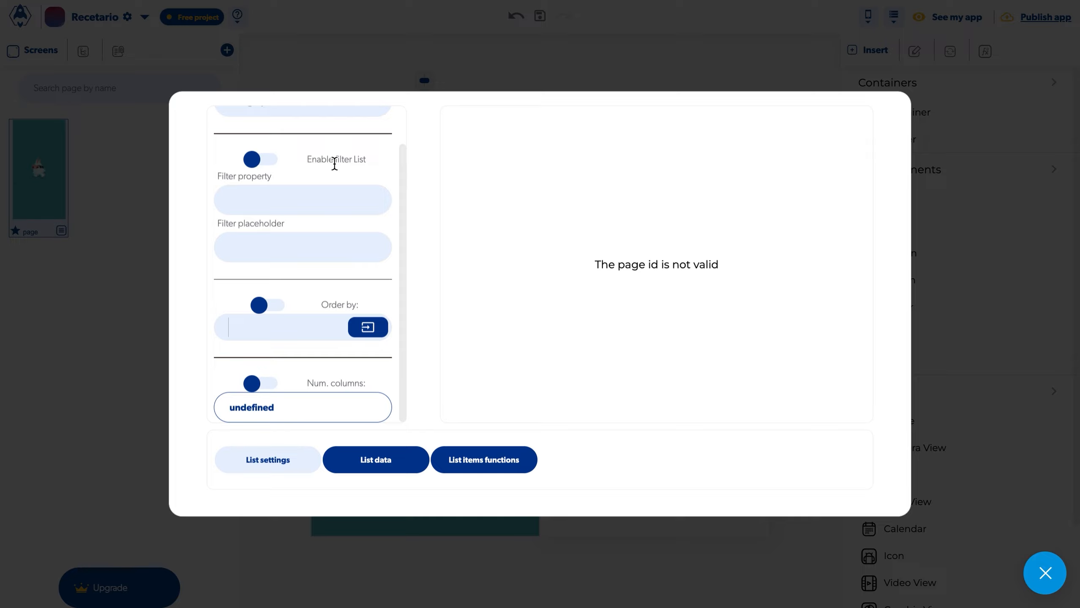
{"action": "scroll", "coordinate": [335, 224], "scroll_direction": "up", "scroll_amount": 1}
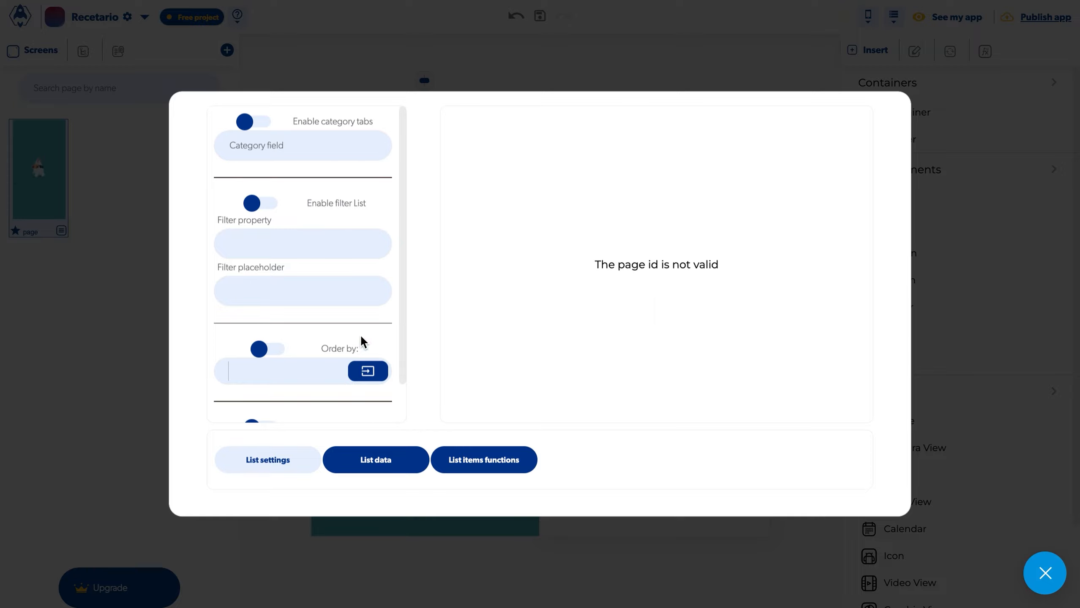
{"action": "left_click", "coordinate": [385, 470]}
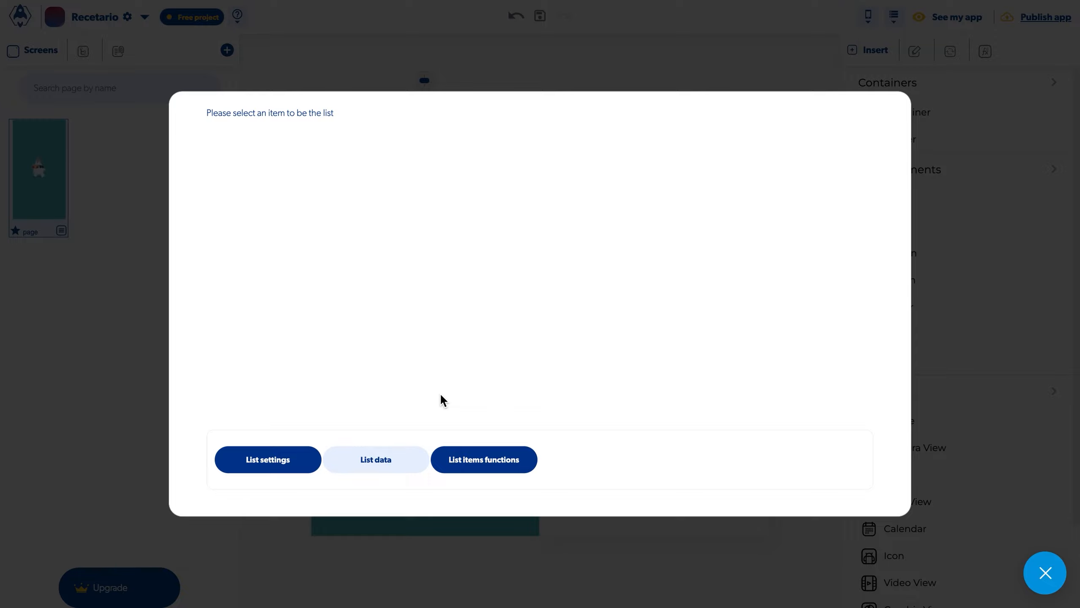
{"action": "left_click", "coordinate": [480, 470]}
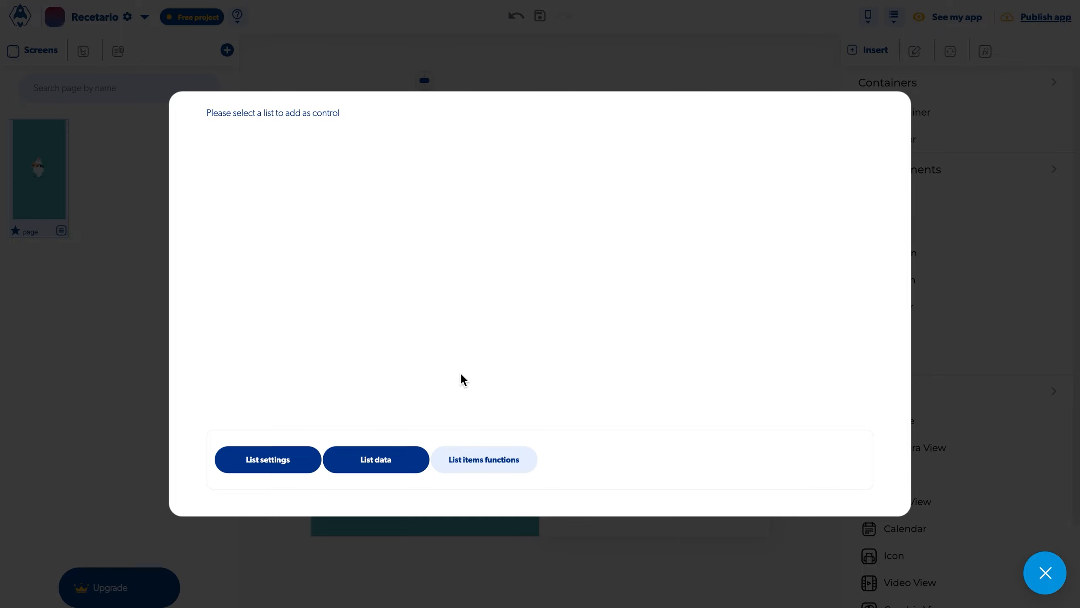
{"action": "left_click", "coordinate": [557, 72]}
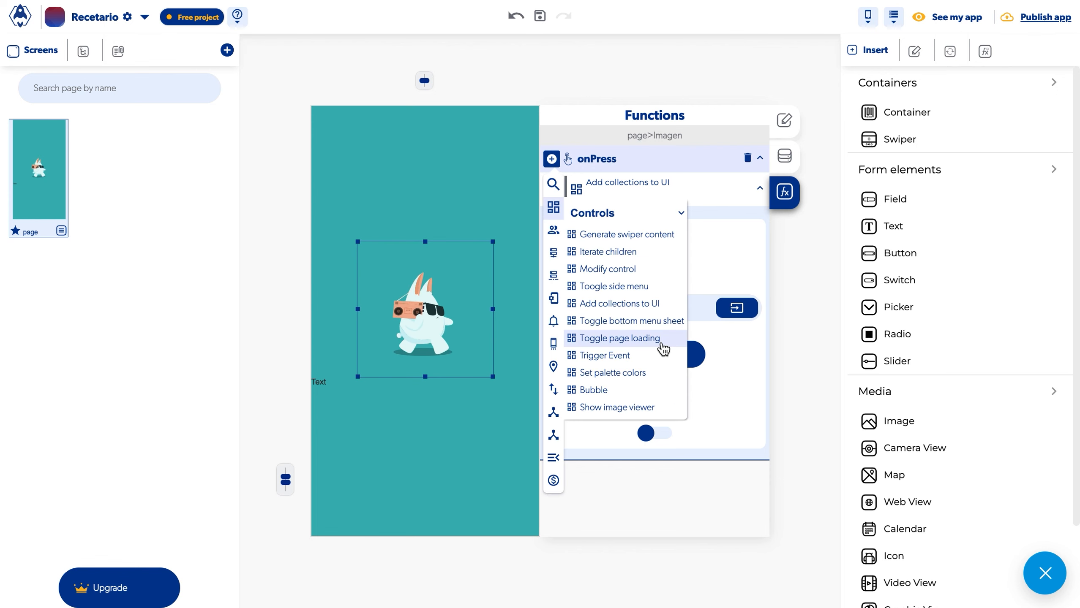
Step: Add a Toggle page loading function to onPress and try out its onlyEnable and onlyDisable options
{"action": "left_click", "coordinate": [658, 344]}
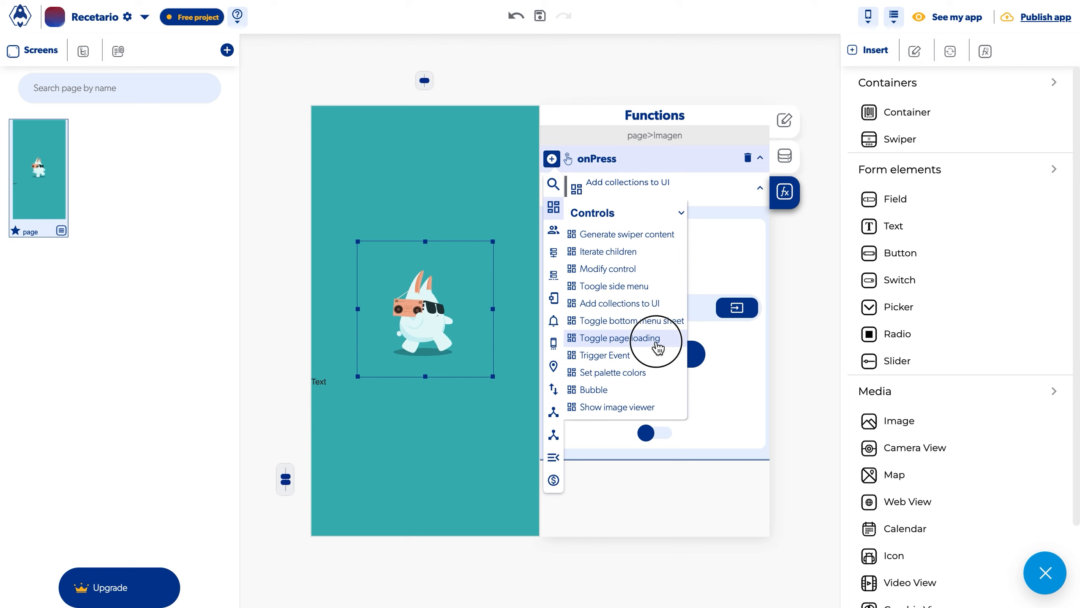
{"action": "scroll", "coordinate": [655, 383], "scroll_direction": "down", "scroll_amount": 3}
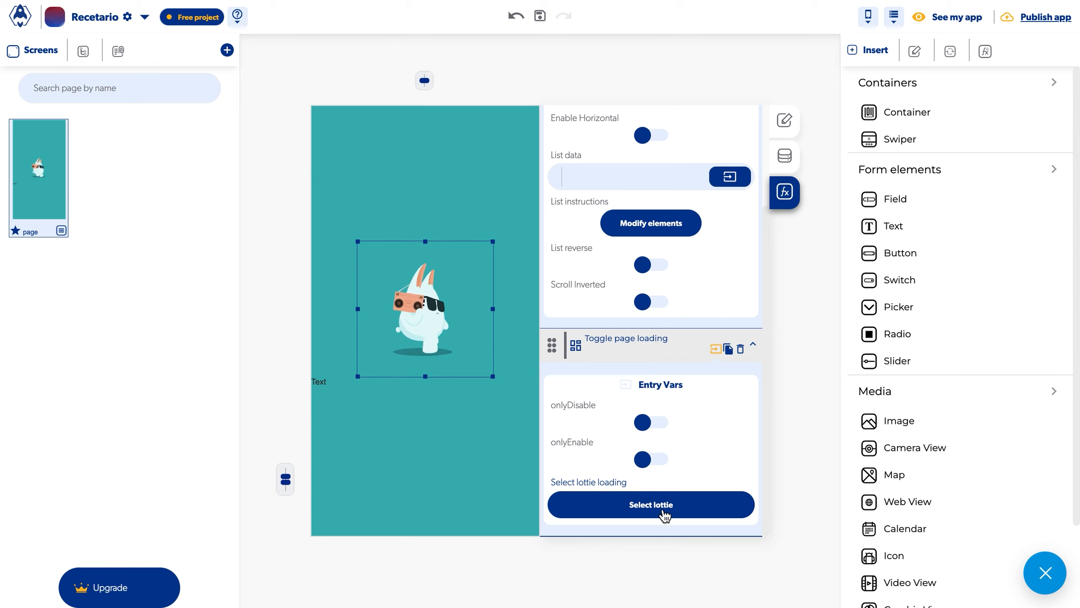
{"action": "left_click", "coordinate": [641, 460]}
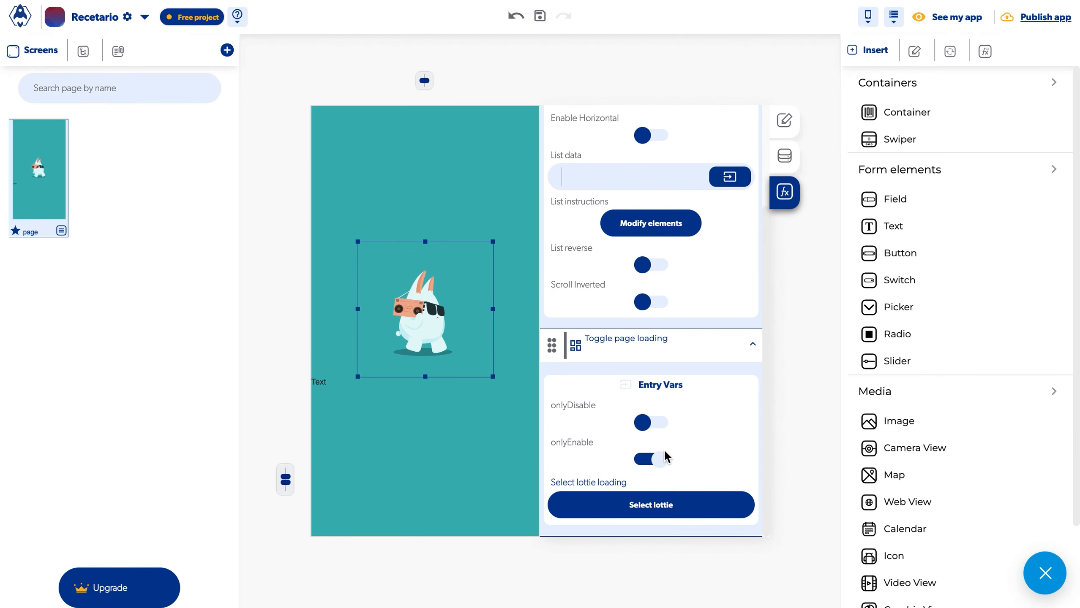
{"action": "left_click", "coordinate": [655, 467]}
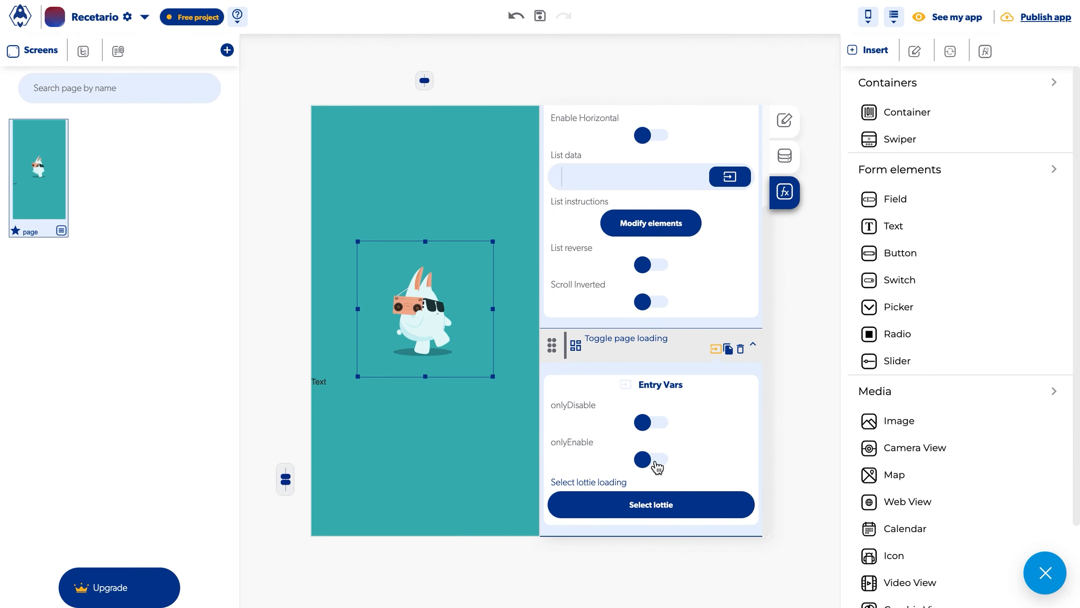
{"action": "left_click", "coordinate": [654, 430]}
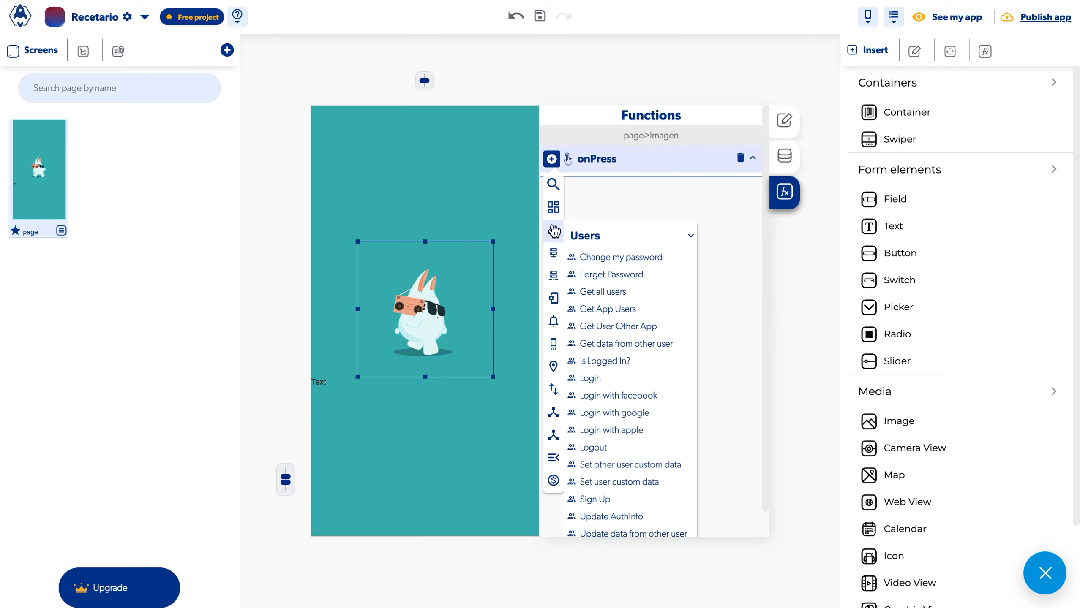
Step: Examine the functions available for onPress in the Users, Cloud database, Local database, Logic and Notifications categories
{"action": "scroll", "coordinate": [620, 294], "scroll_direction": "down", "scroll_amount": 1}
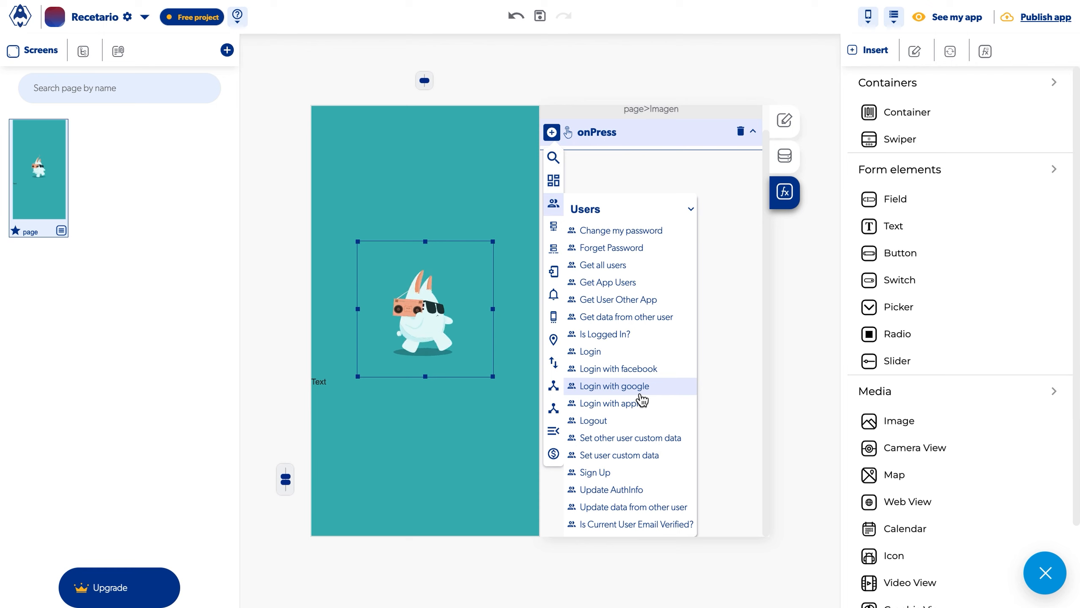
{"action": "mouse_move", "coordinate": [554, 227]}
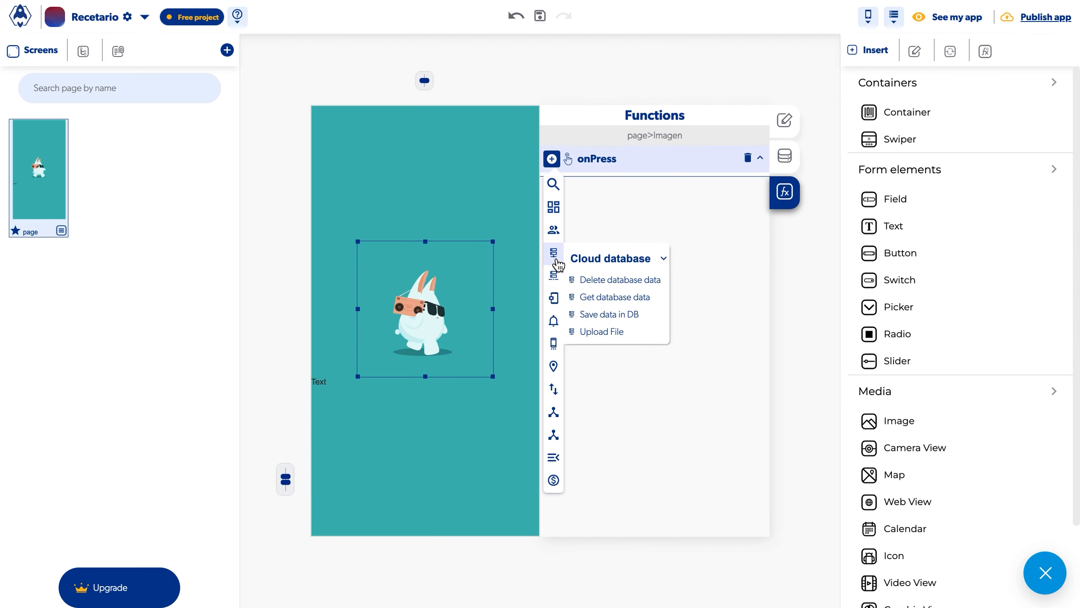
{"action": "mouse_move", "coordinate": [555, 277]}
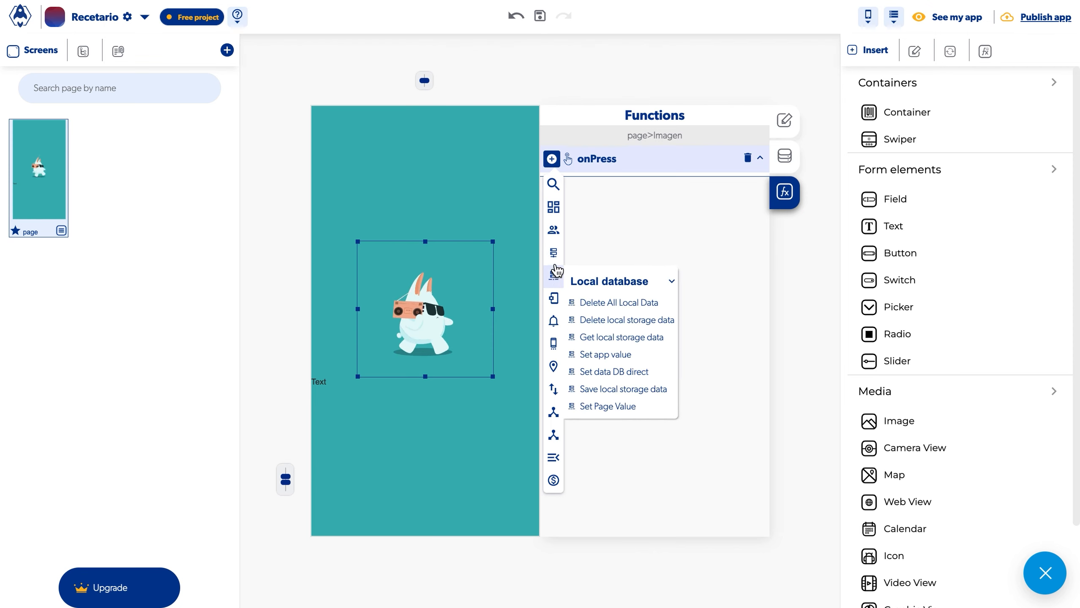
{"action": "mouse_move", "coordinate": [554, 253]}
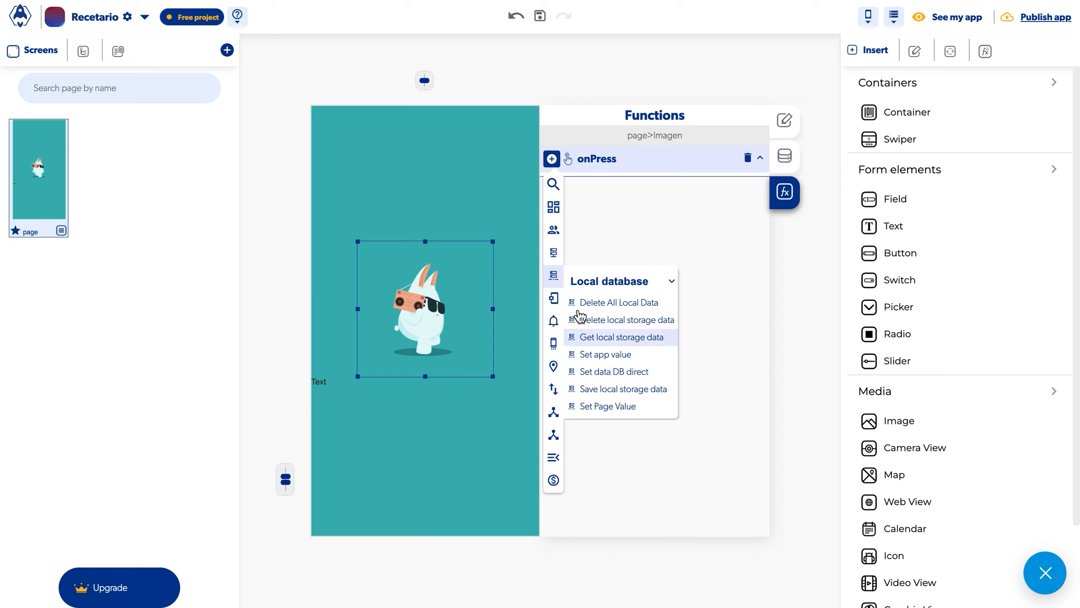
{"action": "left_click", "coordinate": [553, 298]}
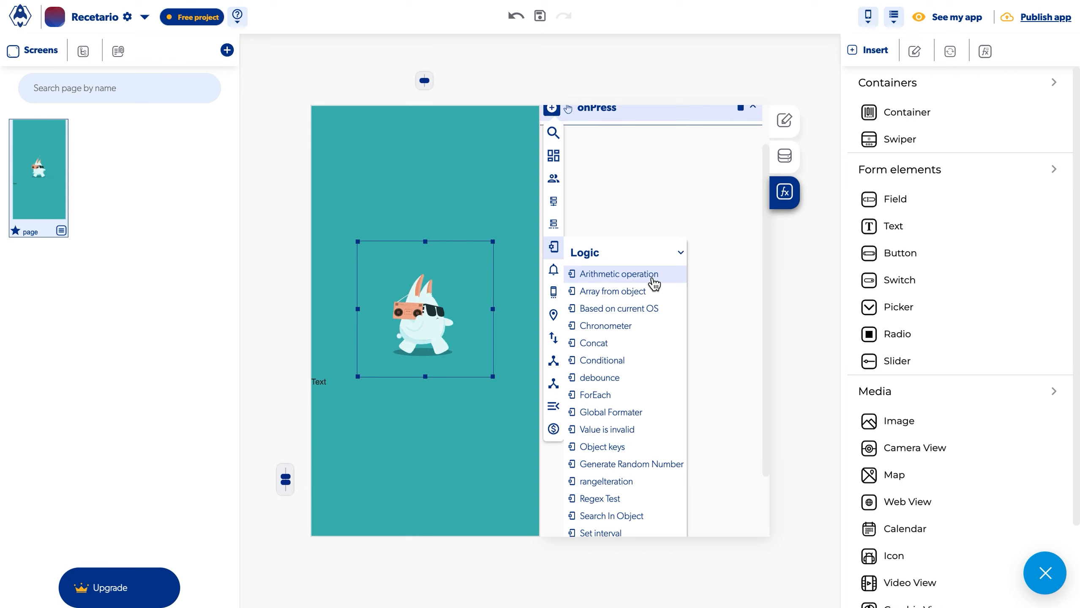
{"action": "scroll", "coordinate": [654, 284], "scroll_direction": "down", "scroll_amount": 2}
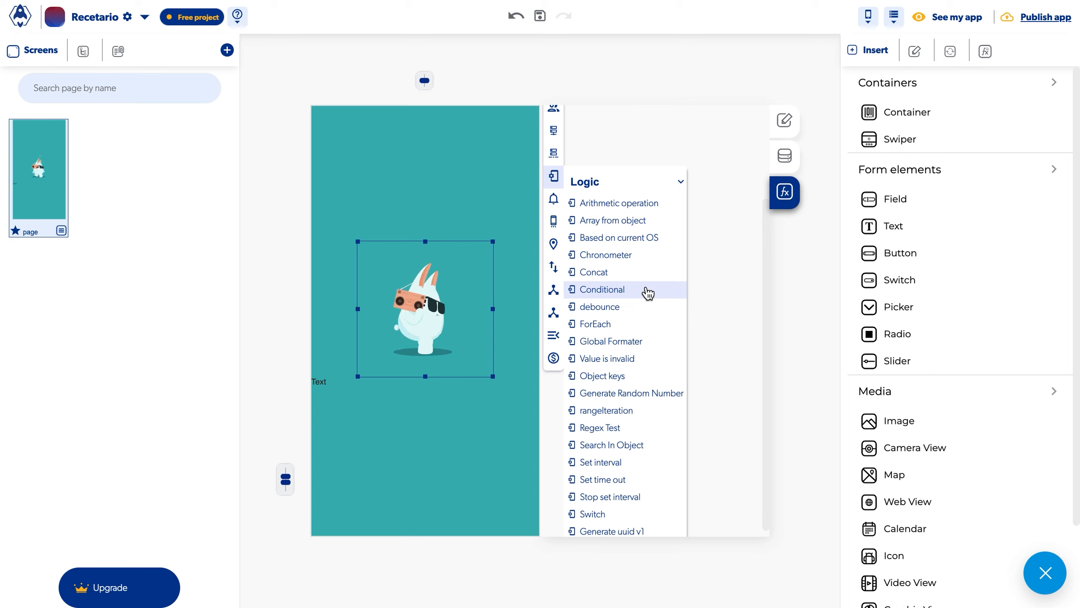
{"action": "scroll", "coordinate": [649, 328], "scroll_direction": "down", "scroll_amount": 1}
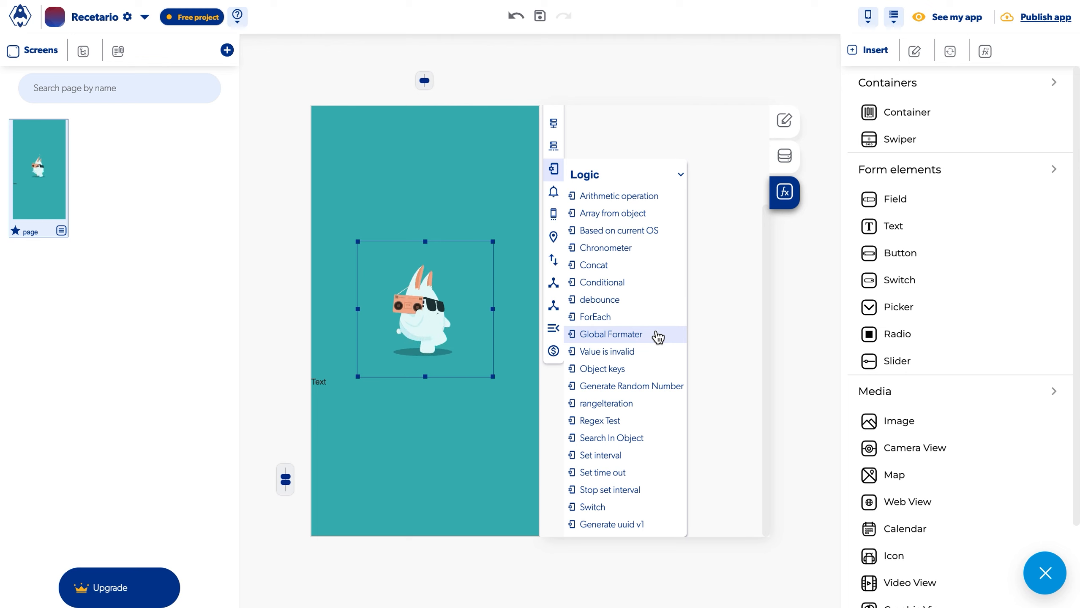
{"action": "mouse_move", "coordinate": [553, 322]}
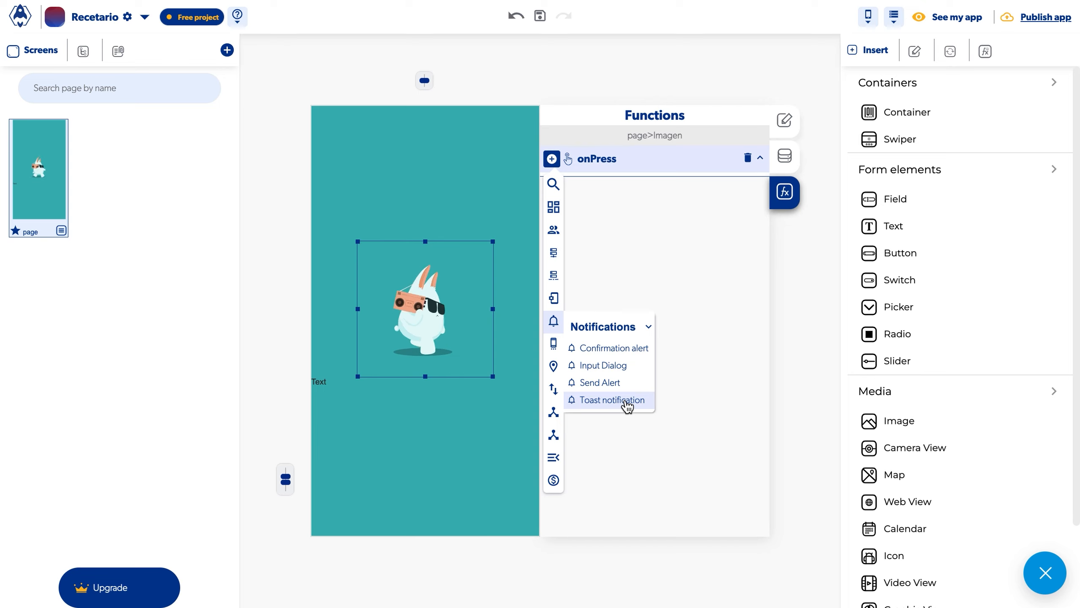
Step: Examine the full list of Phone APIs functions available for the image's onPress event, from dismissKeyboard to Biometric auth
{"action": "mouse_move", "coordinate": [553, 343]}
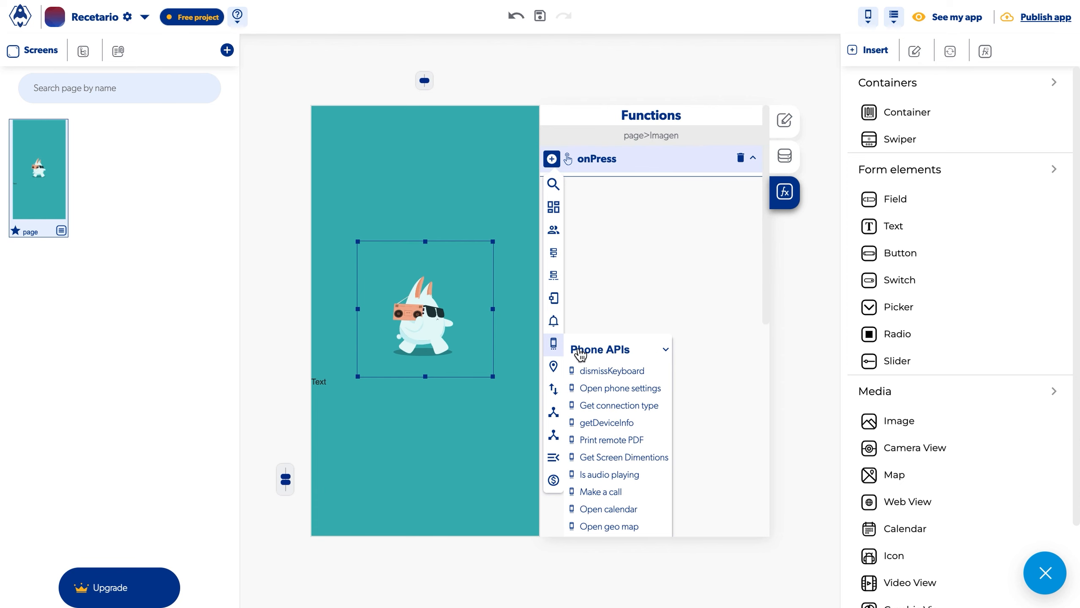
{"action": "scroll", "coordinate": [596, 394], "scroll_direction": "down", "scroll_amount": 6}
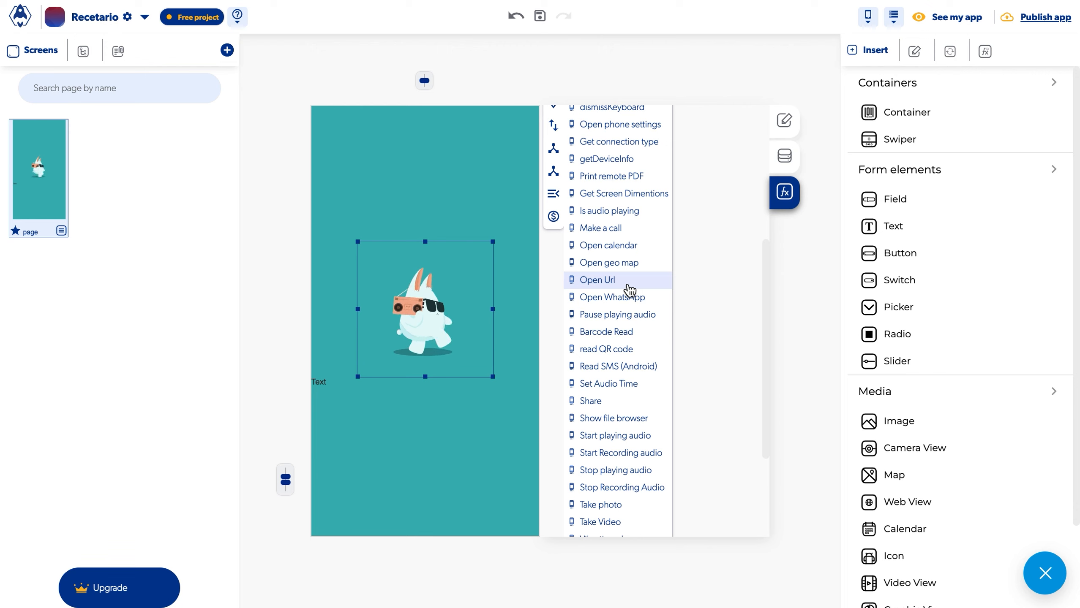
{"action": "scroll", "coordinate": [630, 291], "scroll_direction": "down", "scroll_amount": 2}
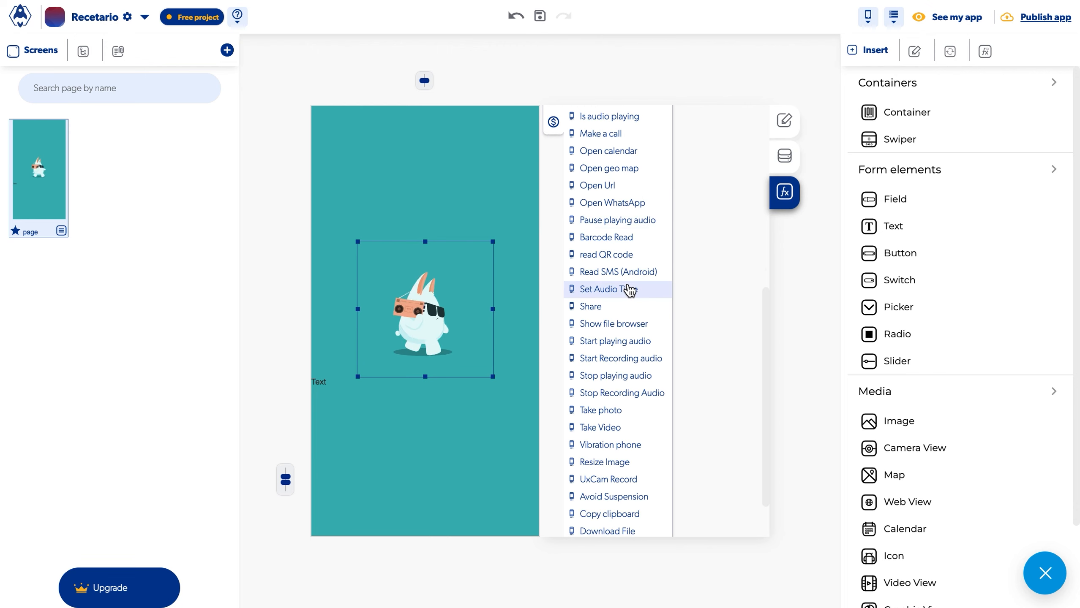
{"action": "scroll", "coordinate": [630, 290], "scroll_direction": "down", "scroll_amount": 1}
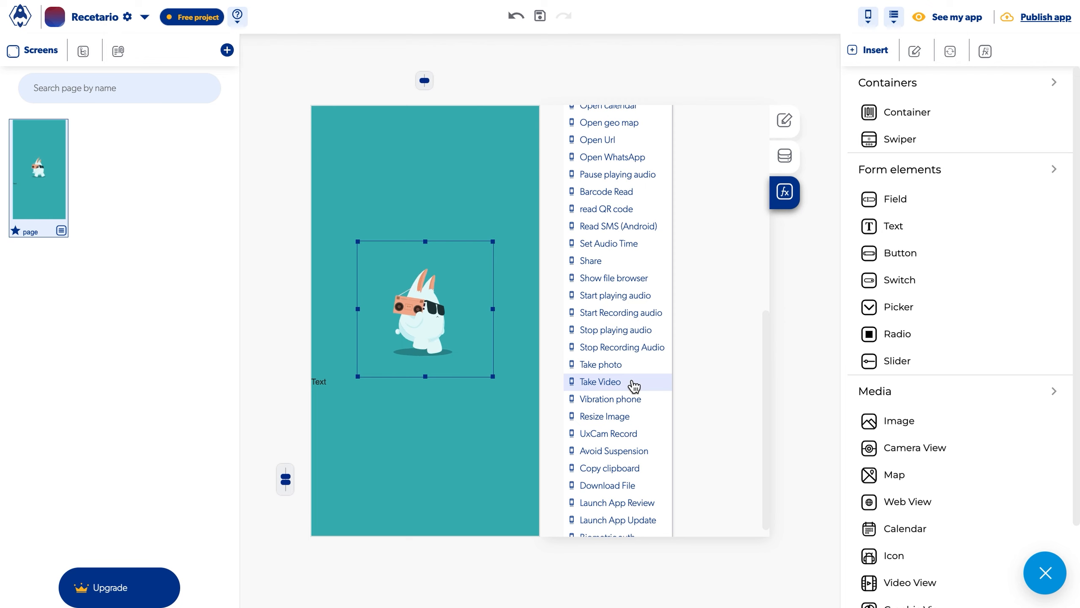
{"action": "scroll", "coordinate": [643, 467], "scroll_direction": "down", "scroll_amount": 1}
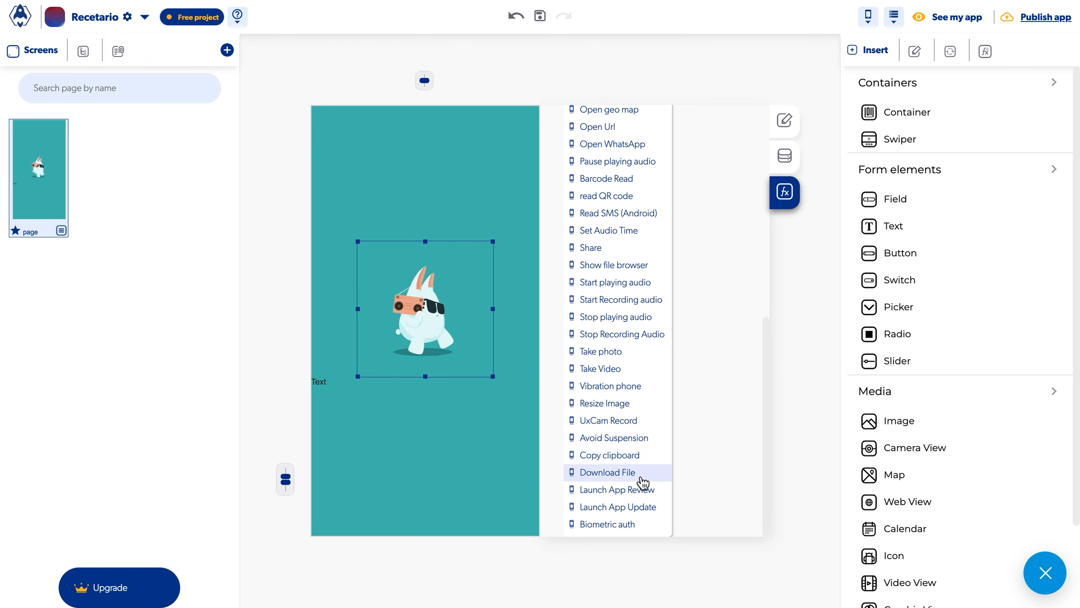
{"action": "scroll", "coordinate": [618, 344], "scroll_direction": "up", "scroll_amount": 6}
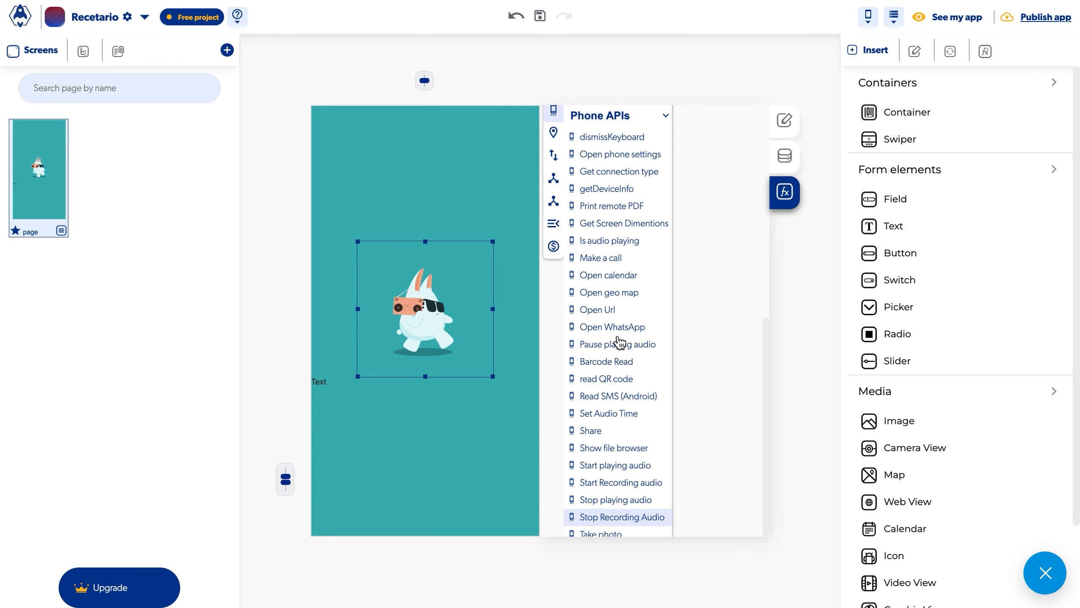
{"action": "scroll", "coordinate": [557, 210], "scroll_direction": "up", "scroll_amount": 4}
Step: Examine the functions available for onPress in the Geolocalization, Push Notifications and Navigation categories
{"action": "mouse_move", "coordinate": [557, 374]}
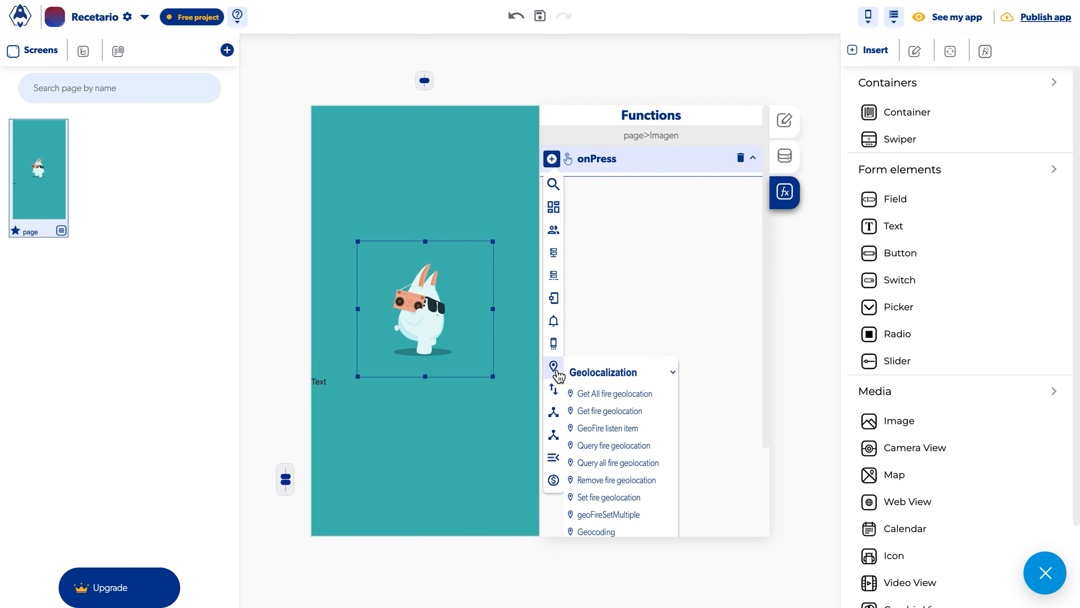
{"action": "scroll", "coordinate": [611, 407], "scroll_direction": "down", "scroll_amount": 3}
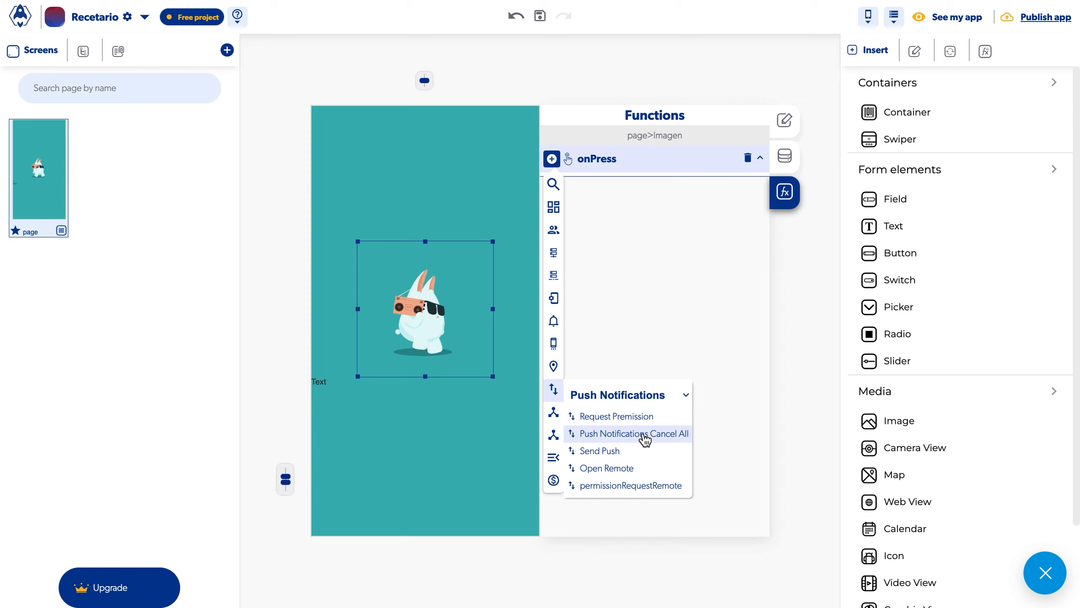
{"action": "mouse_move", "coordinate": [553, 457]}
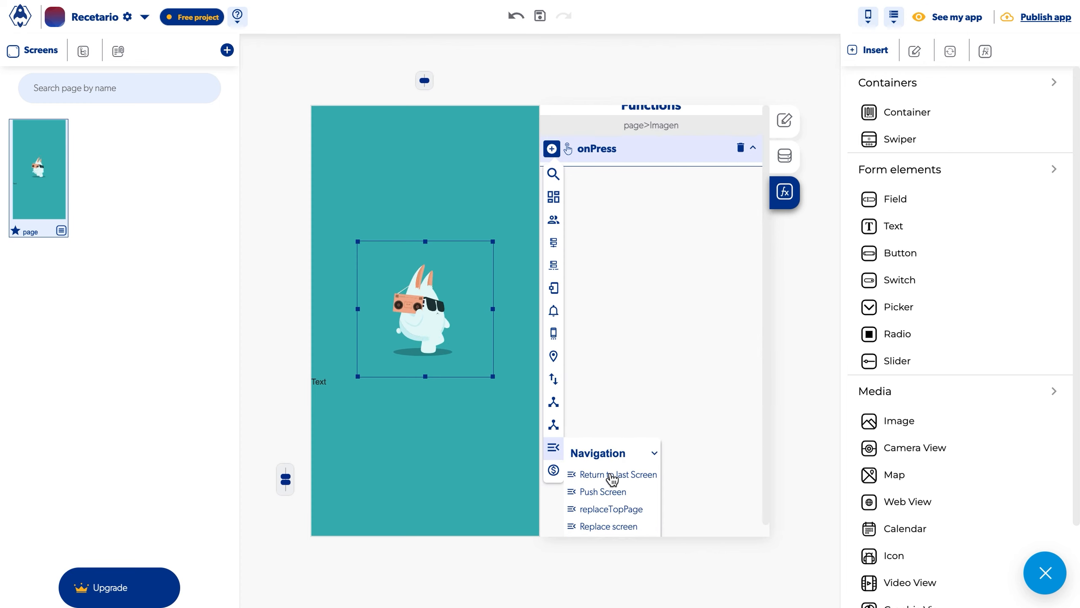